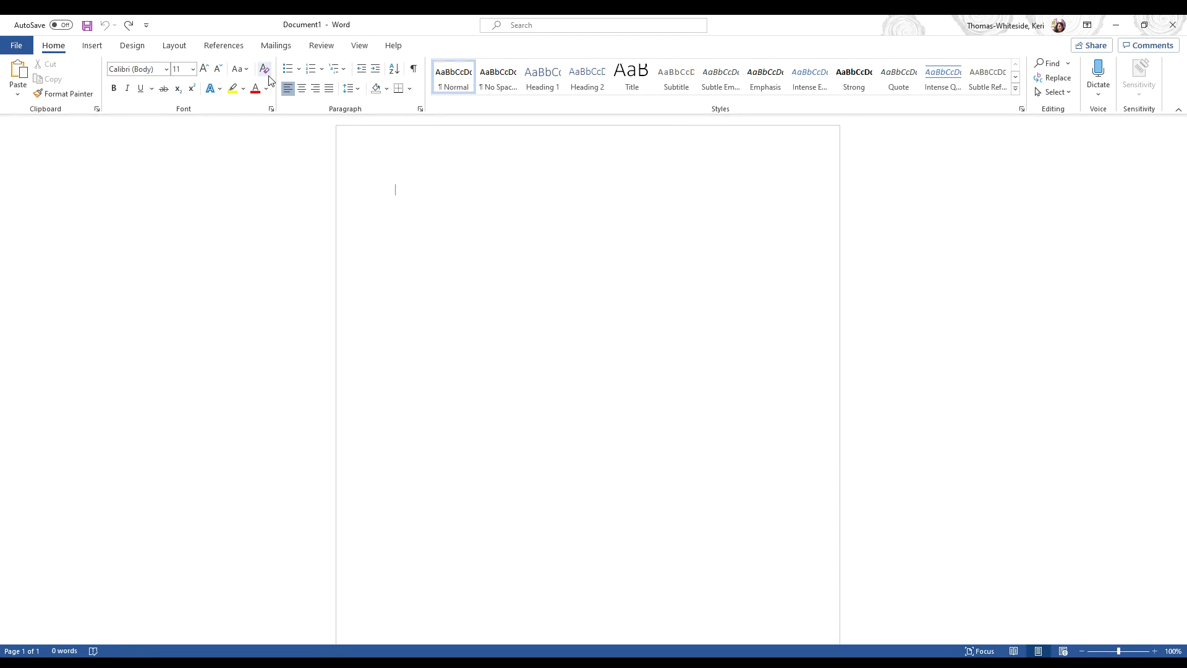
left_click(167, 71)
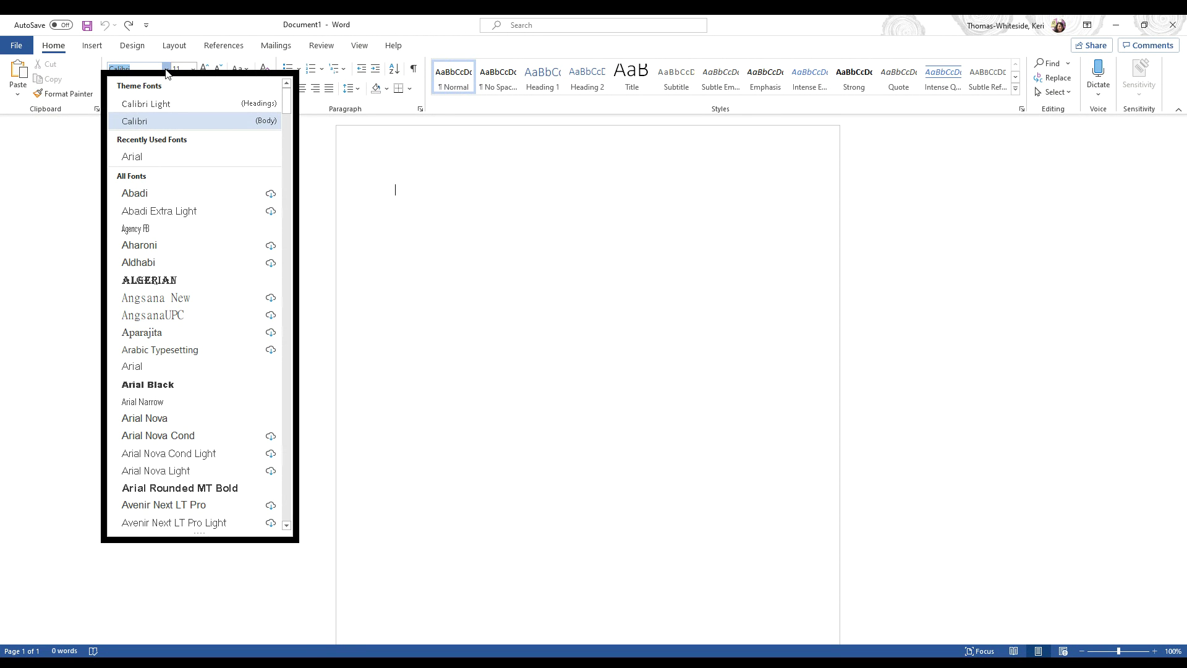
left_click_drag(286, 101, 297, 473)
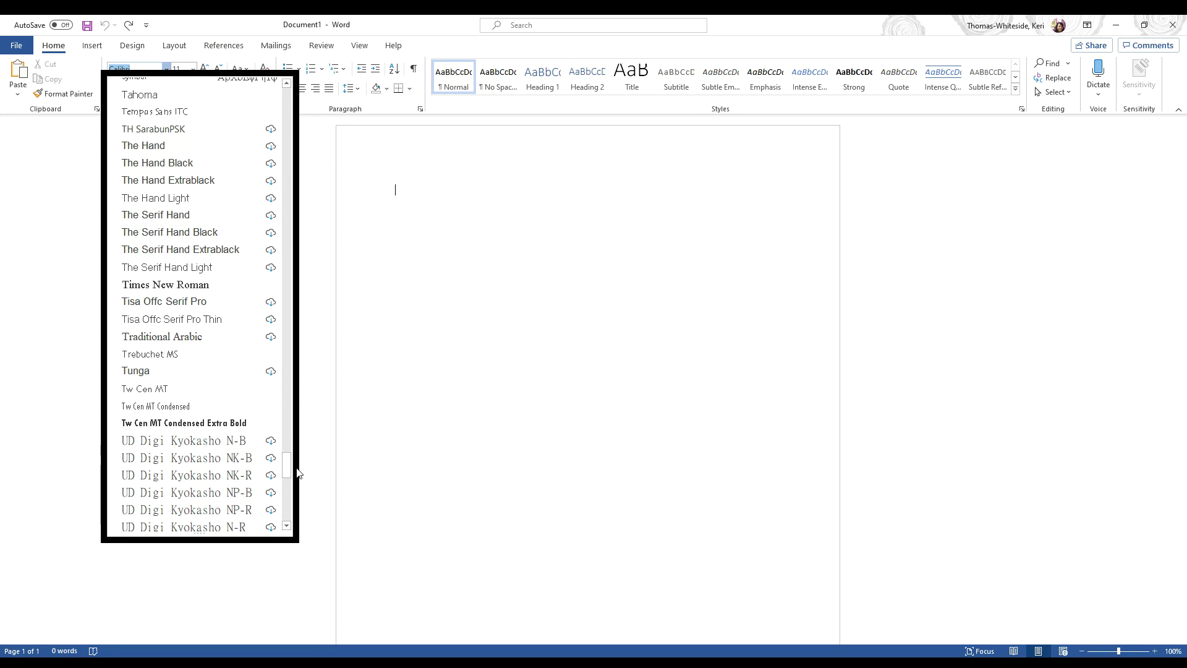
left_click(194, 69)
left_click(255, 170)
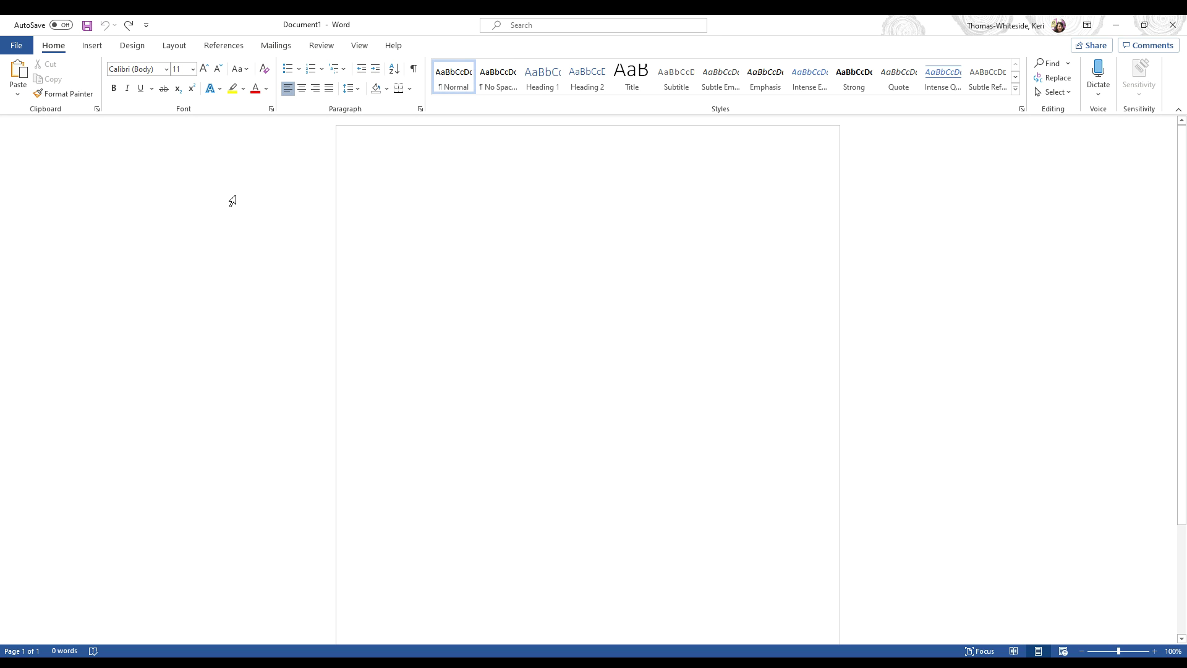
Set the paragraph line spacing to Double.
left_click(420, 110)
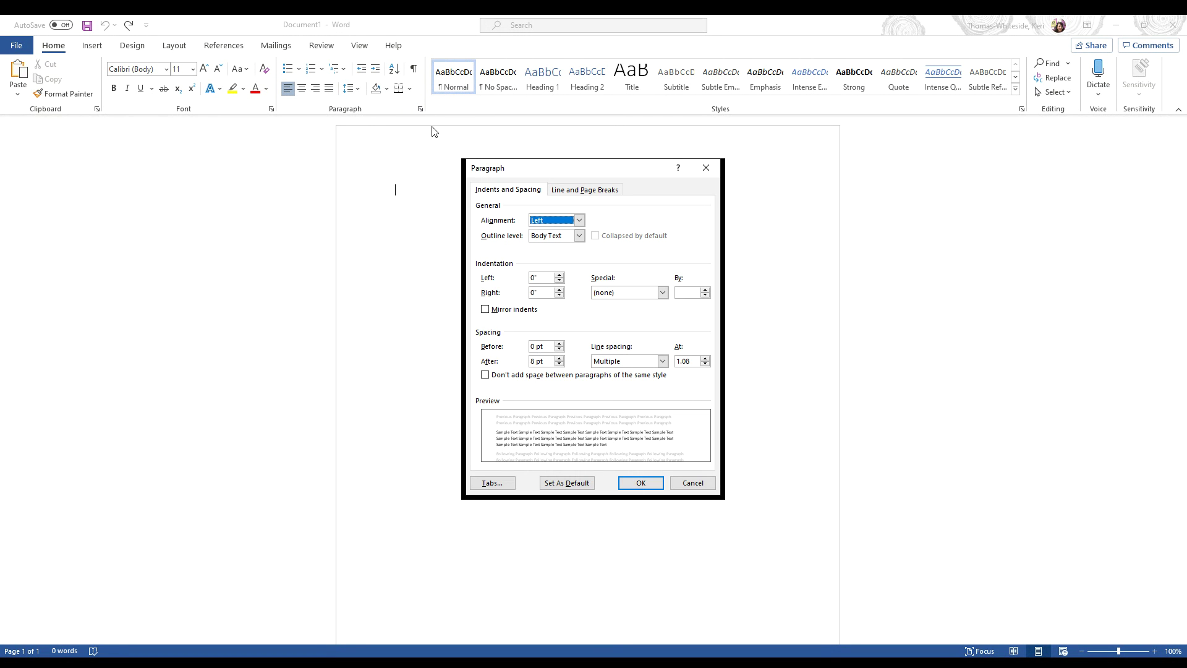
left_click(663, 361)
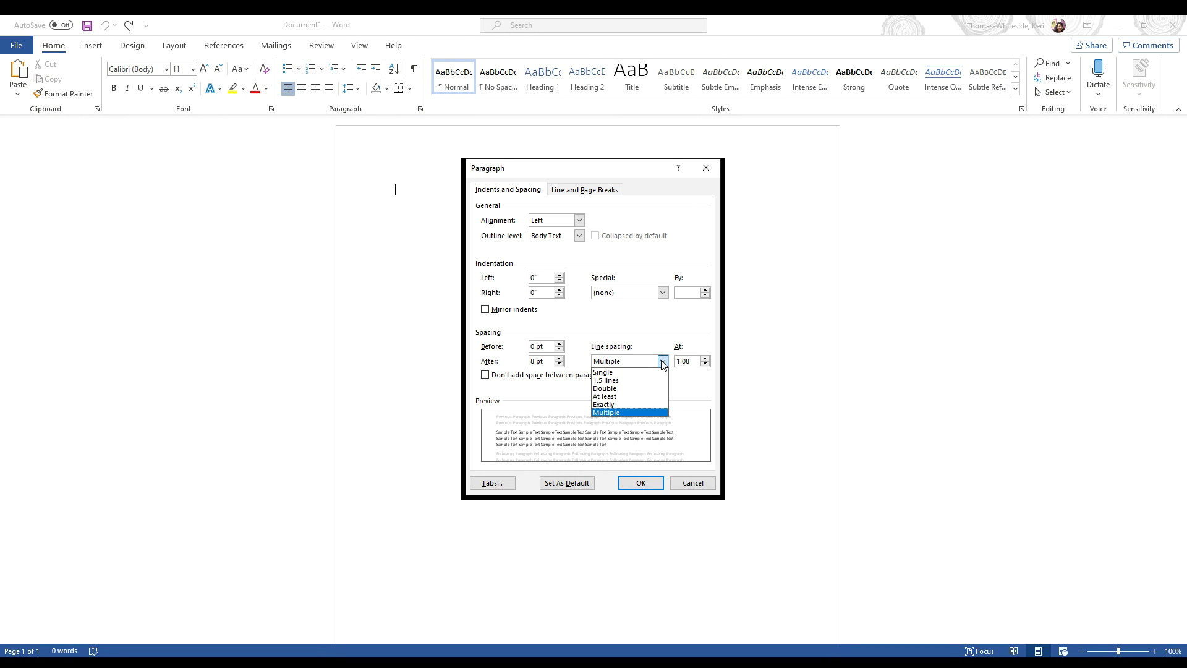
left_click(656, 387)
left_click(642, 486)
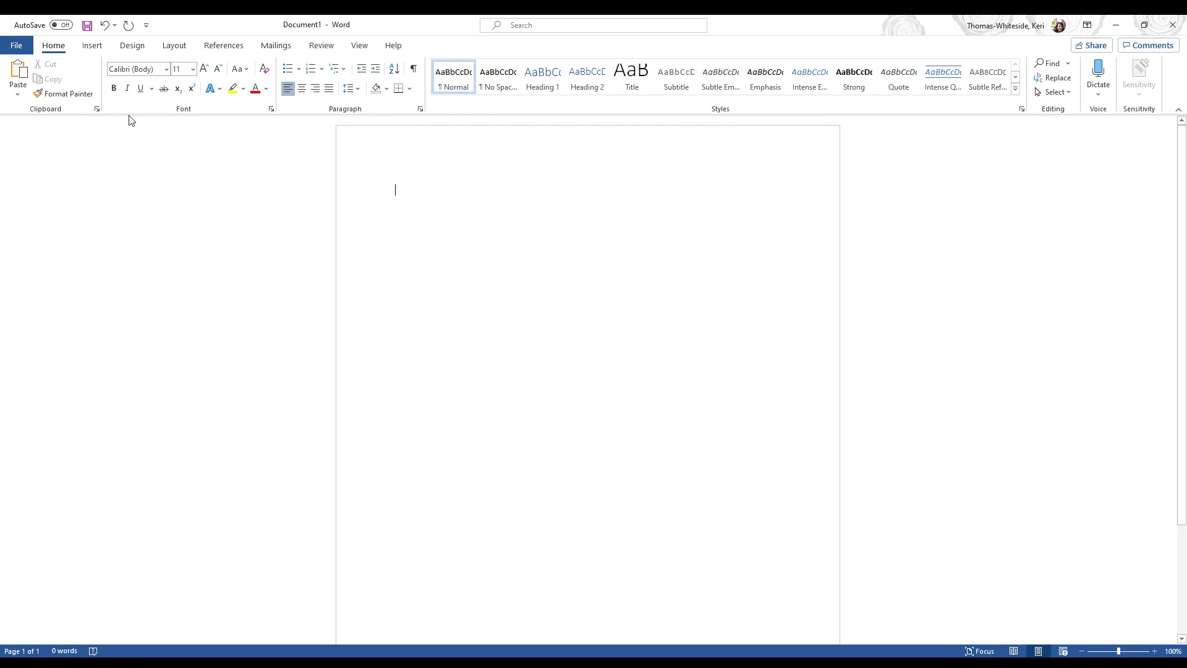
Insert a Plain Number 3 page number at the top of the page and leave header editing.
left_click(92, 46)
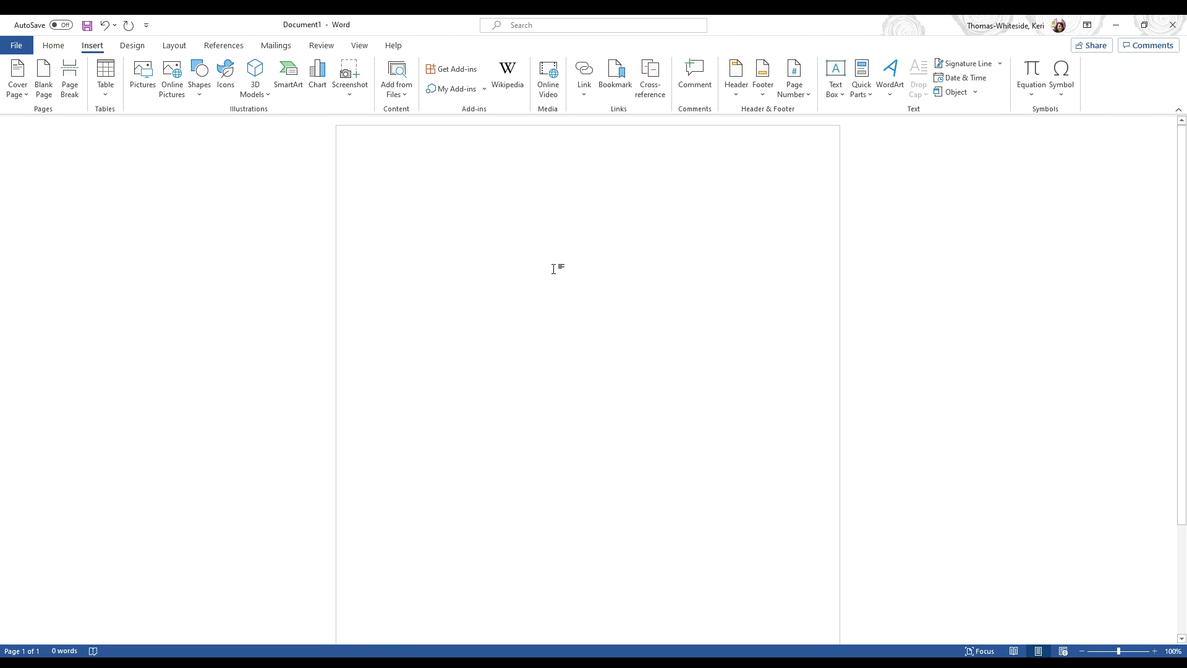
left_click(800, 93)
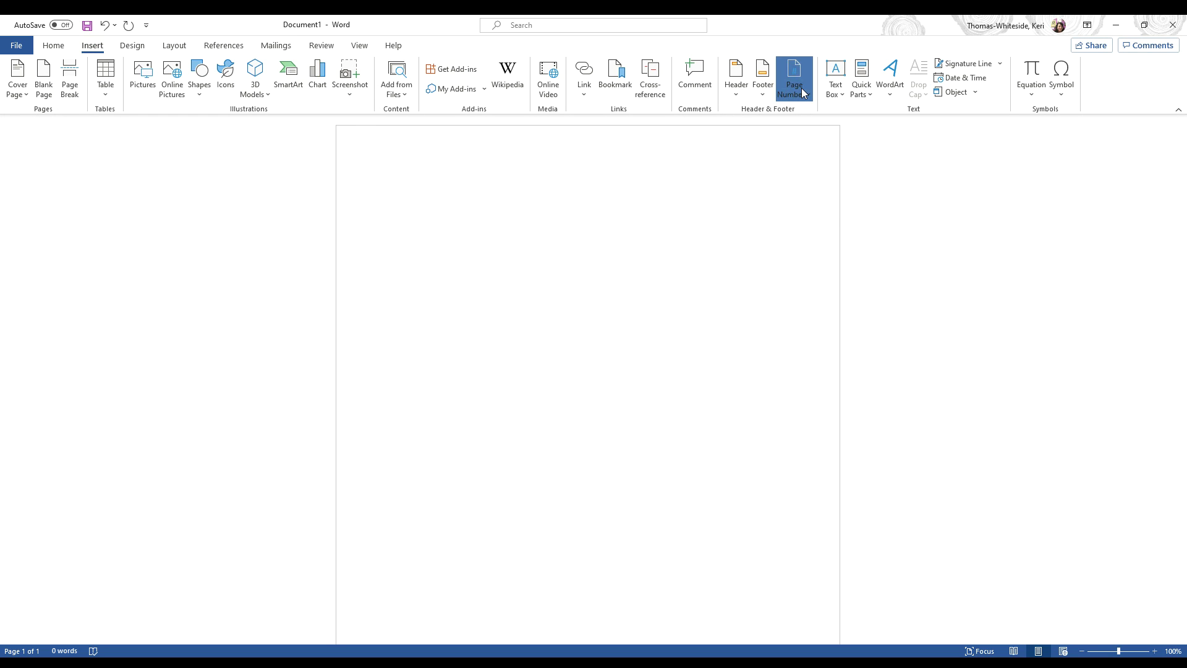
mouse_move(812, 118)
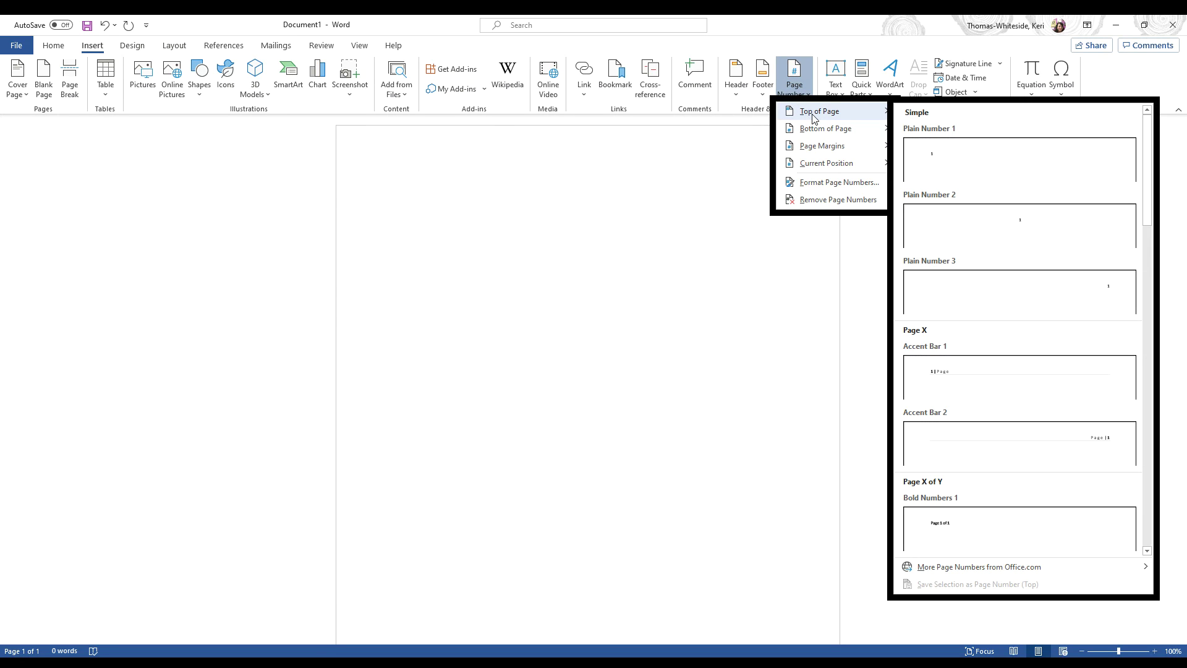
left_click(1103, 288)
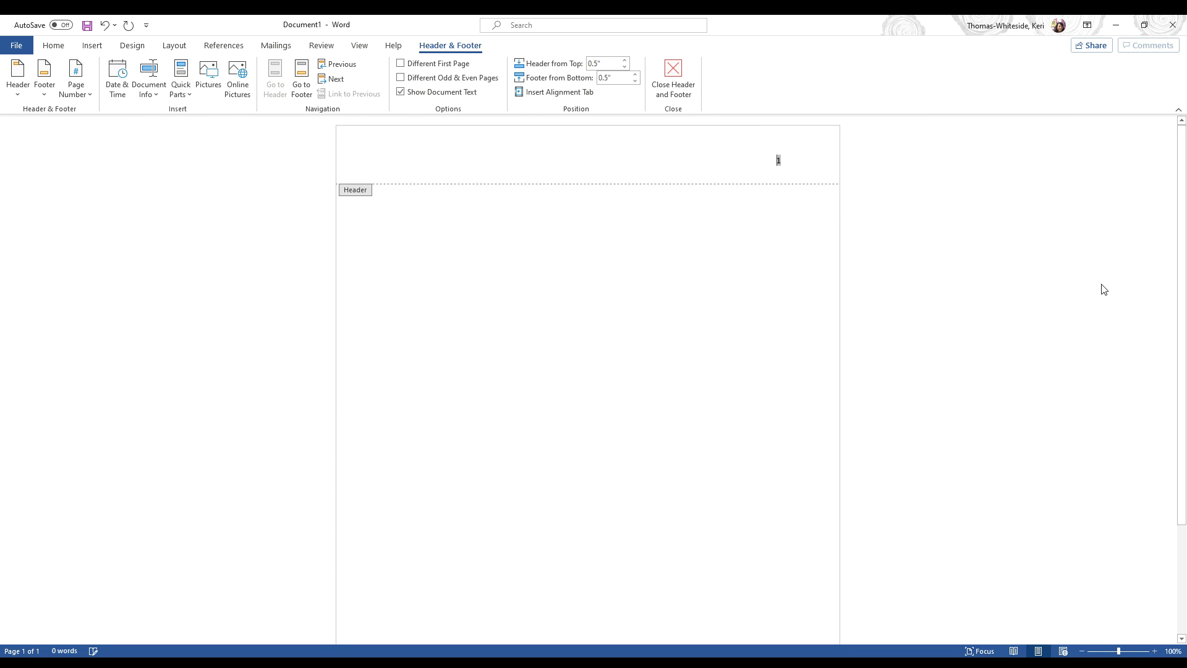
left_click(673, 69)
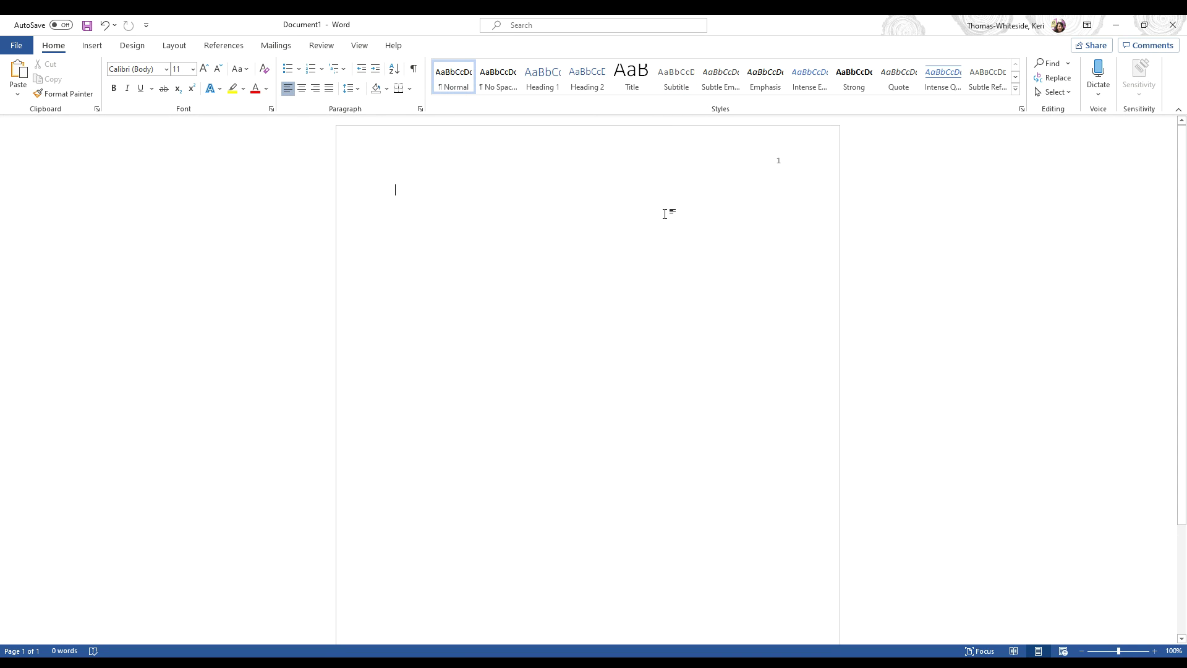
Leave four blank lines on the first page, add the centered title "Title of Research Paper", and leave one blank line beneath it.
key("Return")
key("Return")
key("Return")
left_click(302, 90)
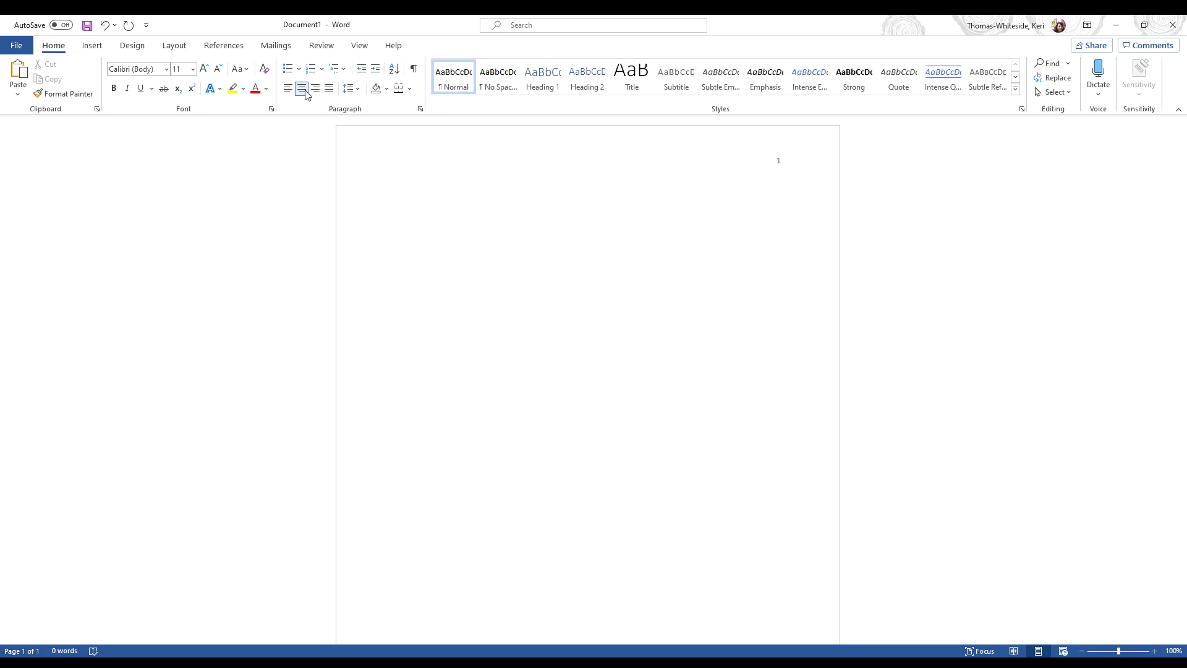
type("Title of Research Paper")
key("Return")
key("Return")
Add the centered lines "Your Name" and "SUNY Erie Community College" below the paper title.
type("Your Name'")
key("BackSpace")
key("Return")
type("SUNY Eri")
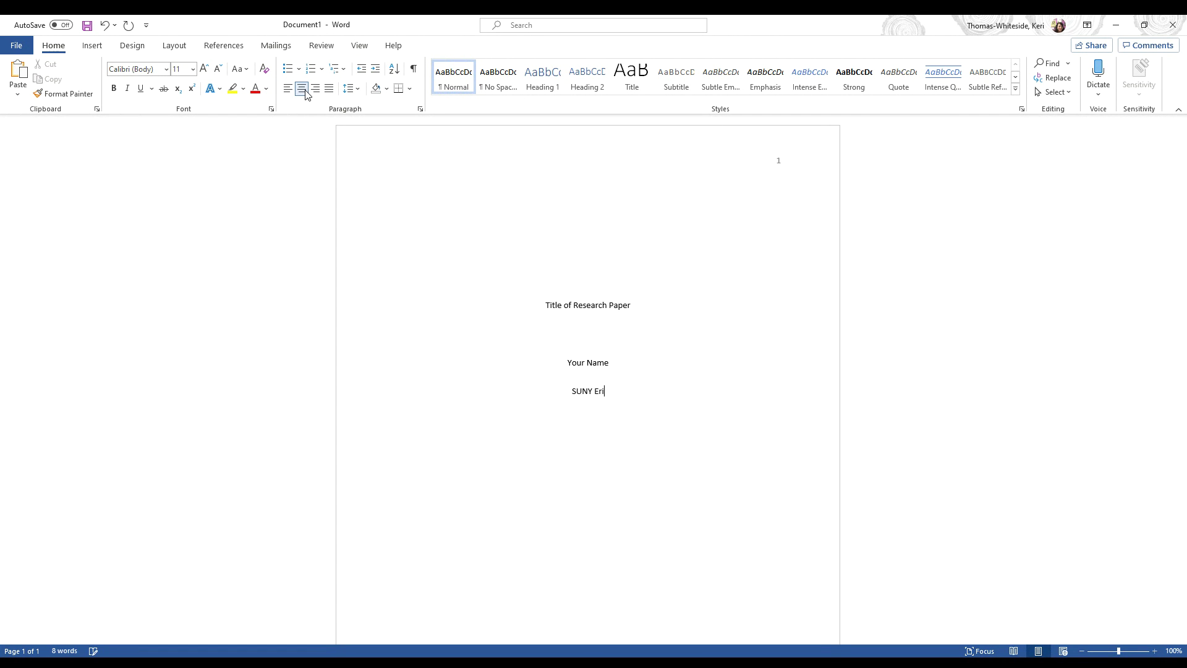
type("e Vommun")
key("BackSpace")
key("BackSpace")
key("BackSpace")
key("BackSpace")
key("BackSpace")
key("BackSpace")
type("Comm")
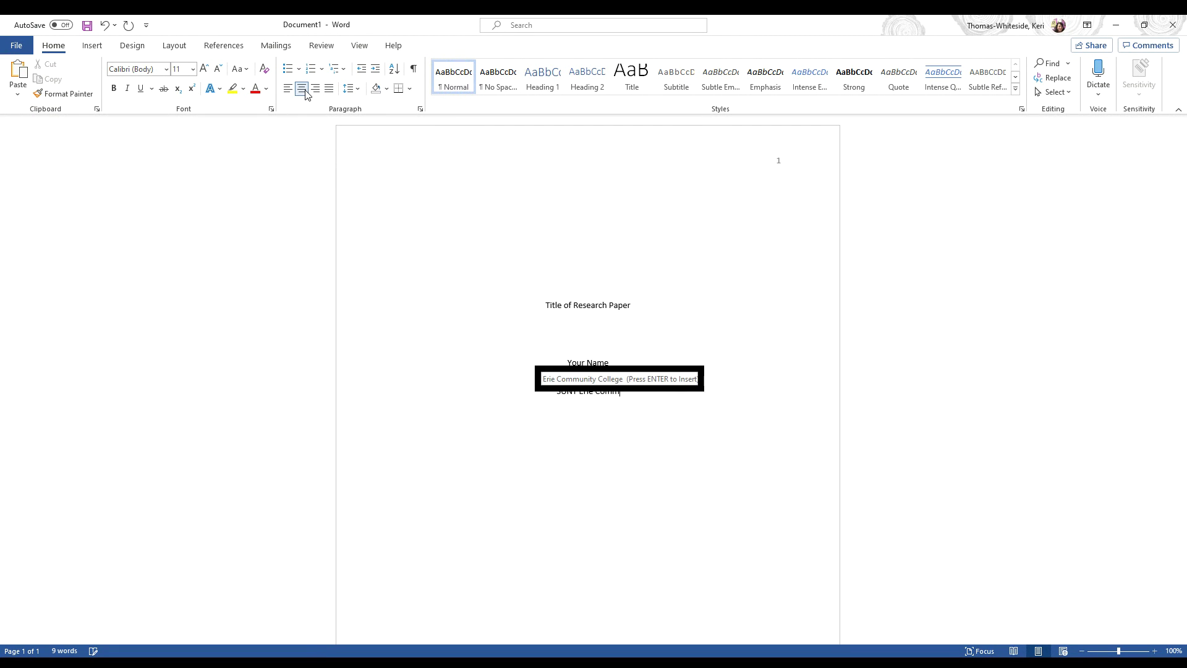
key("Return")
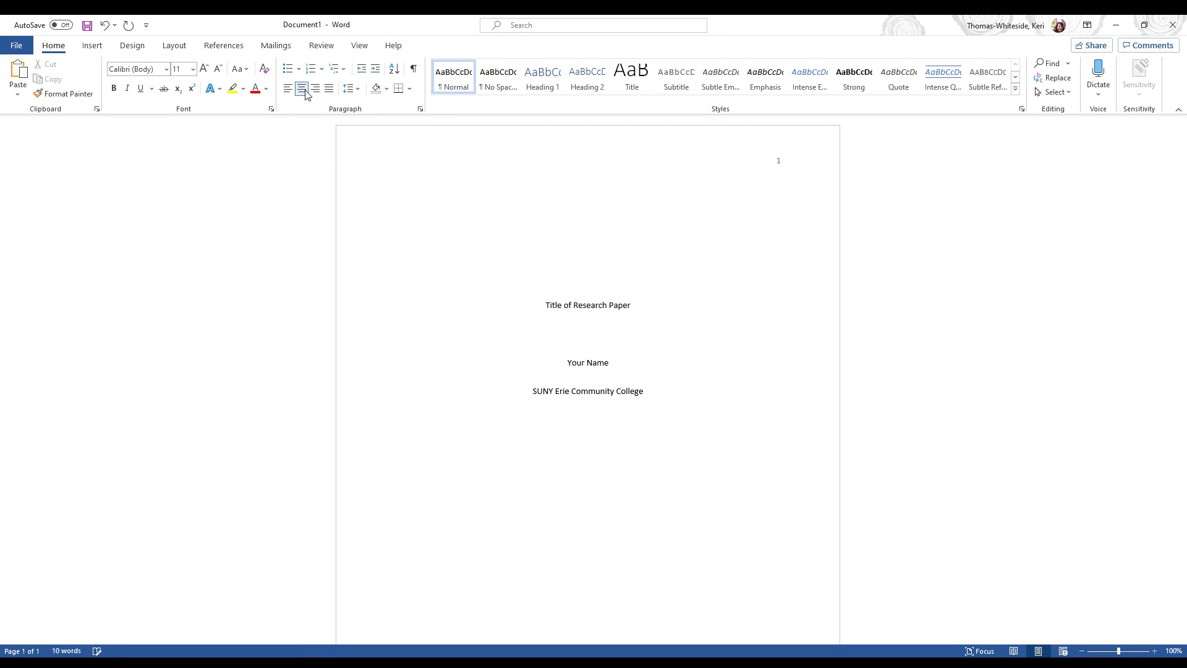
Add centered lines "PS204: Personality", "Instructor's Name" and "March 3, 2020" below the college name.
type("PS204;")
key("BackSpace")
type(": ")
type("Personality")
type("nstruct")
type("or's ")
type("Name")
type("March")
type(" 3, 2020")
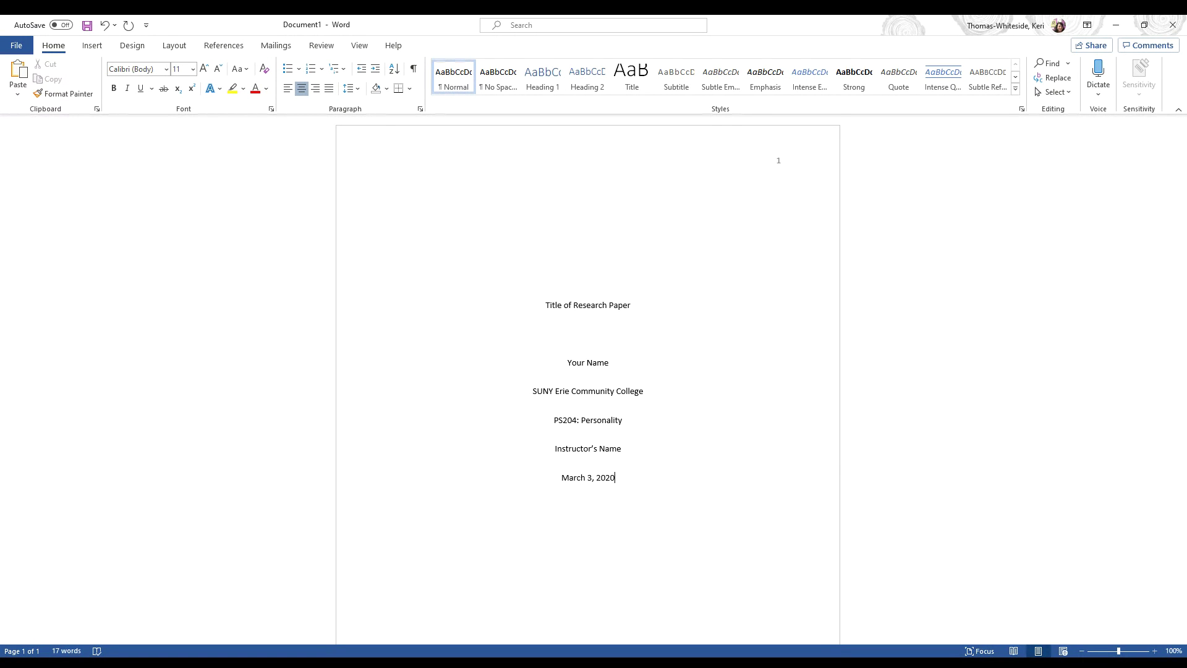
Add blank lines after the date on the title page and start a second page.
scroll(443, 567, "down", 5)
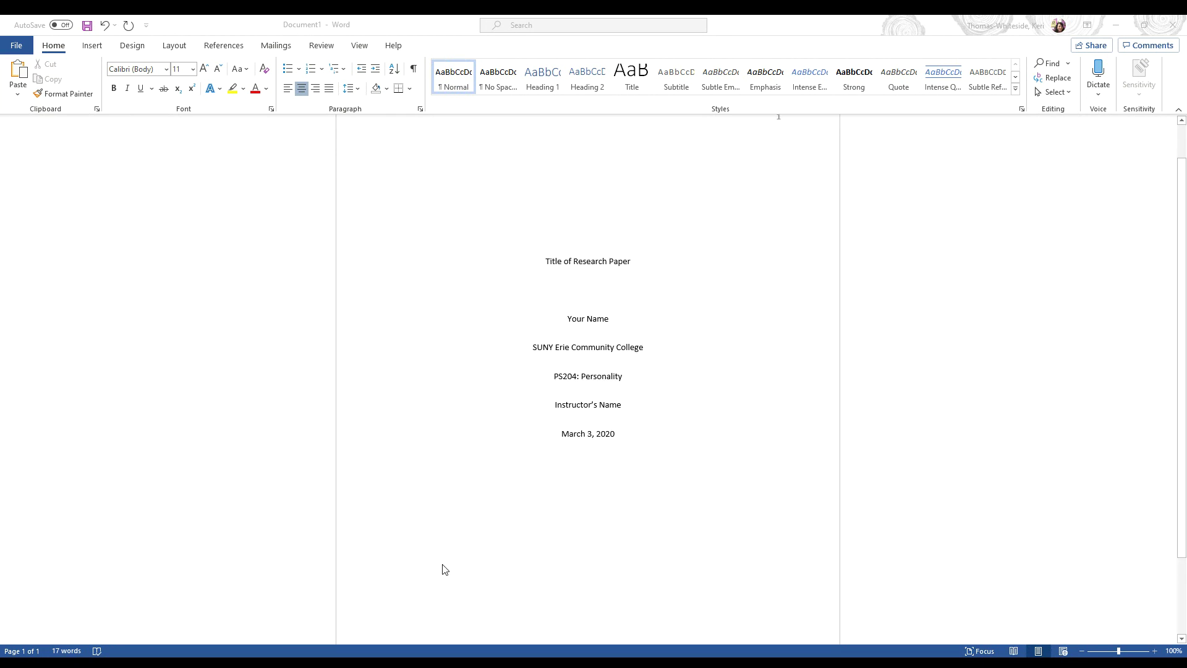
left_click(693, 490)
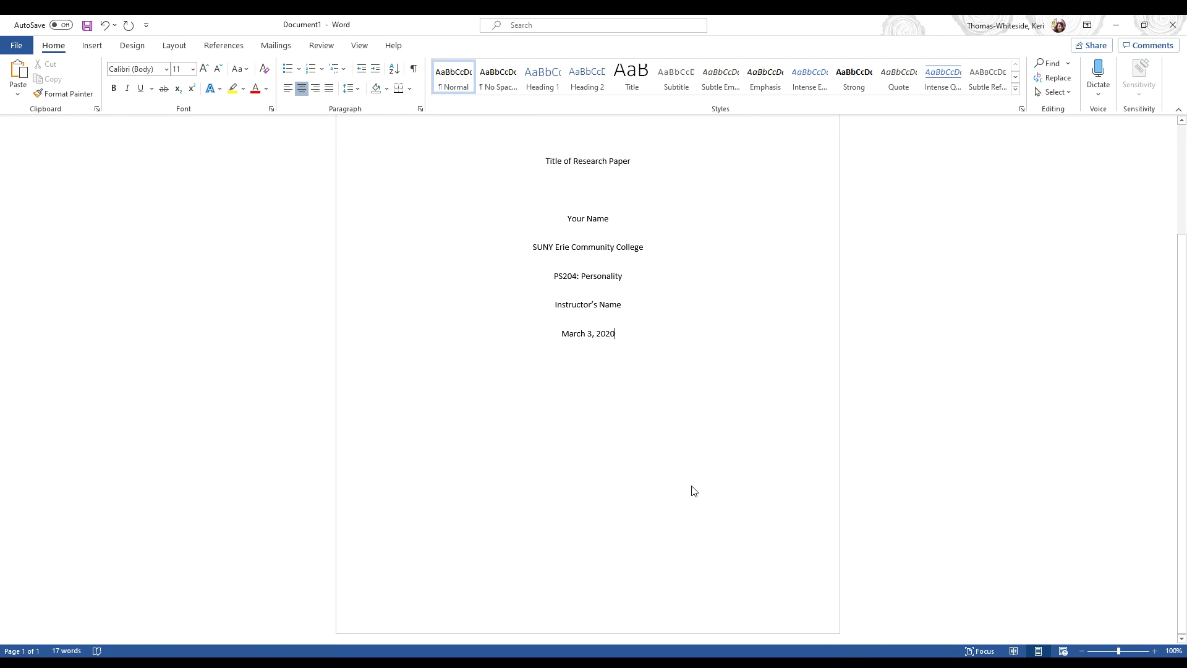
key("Return")
key("Return")
key("Return")
key("Return")
key("Return")
key("Return")
key("Return")
key("ctrl+Return")
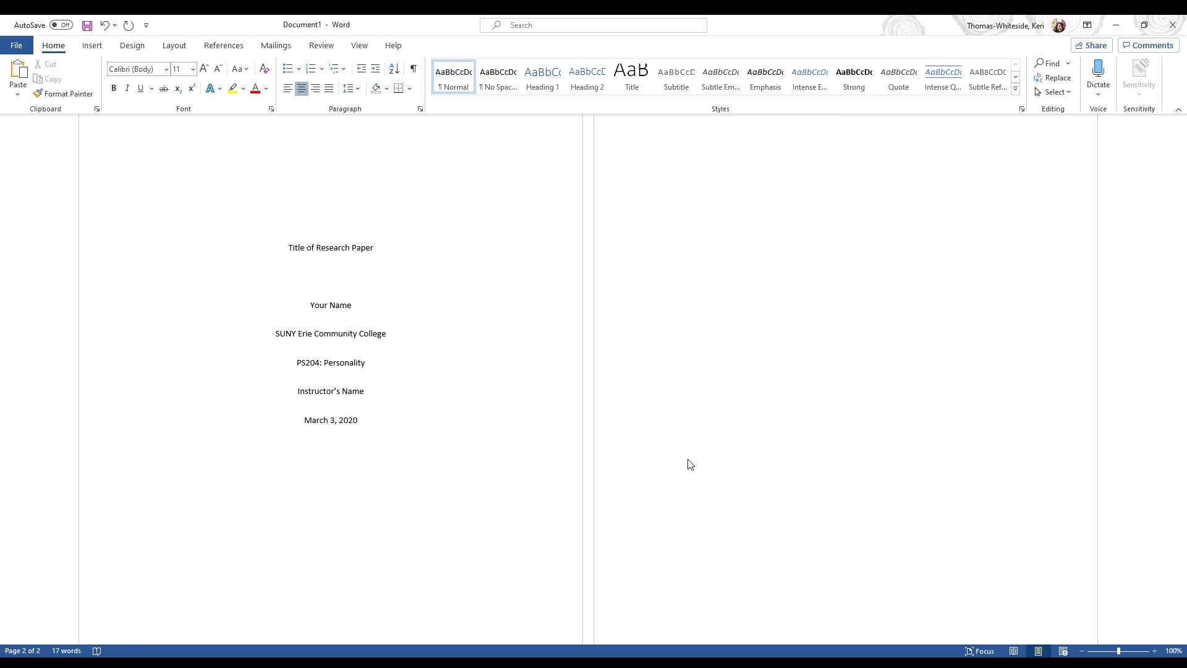
Enter the centered heading "Abstract" on the first line of page 2 and make it bold.
scroll(951, 175, "up", 1)
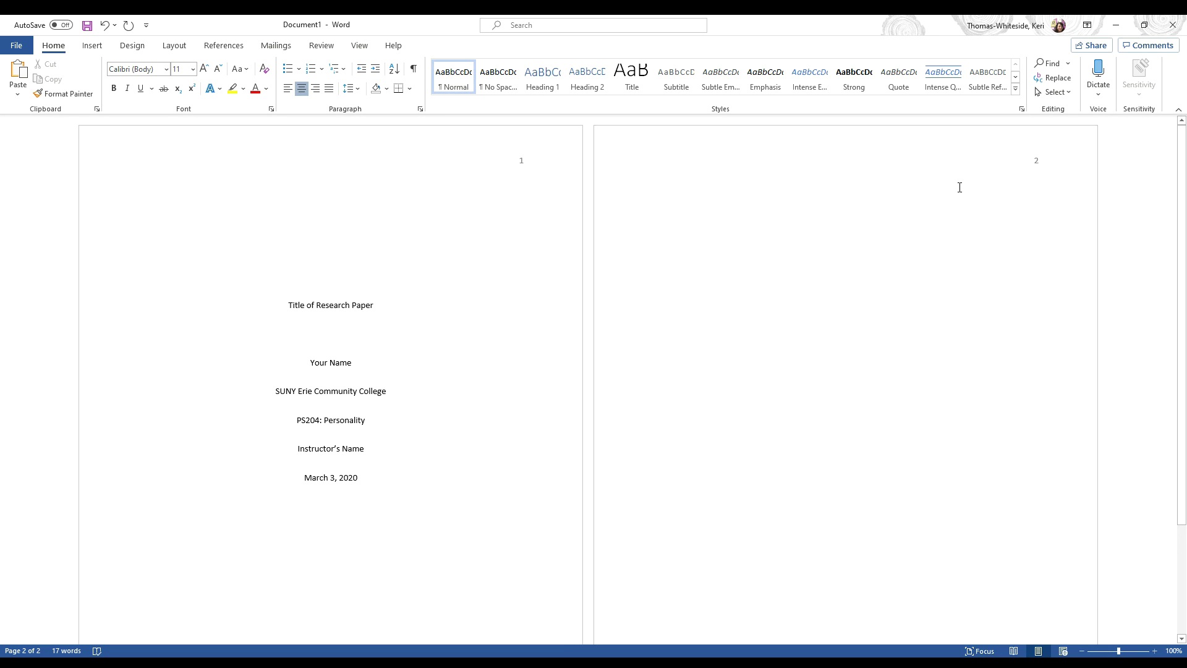
type("Abstract")
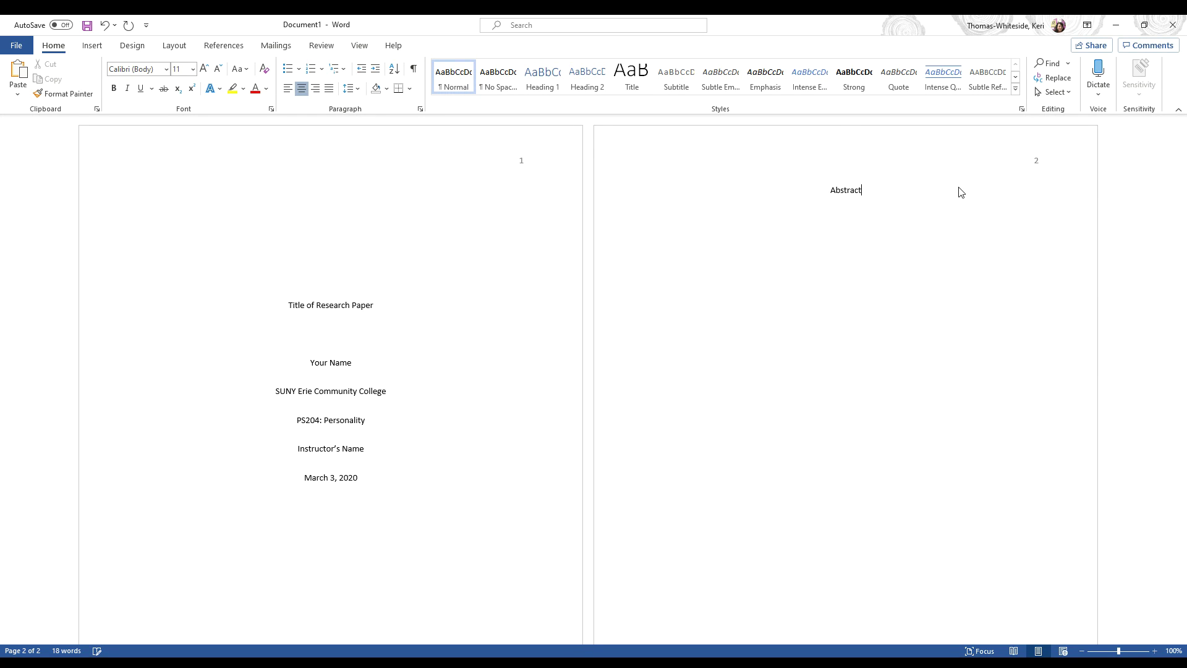
left_click_drag(865, 193, 828, 196)
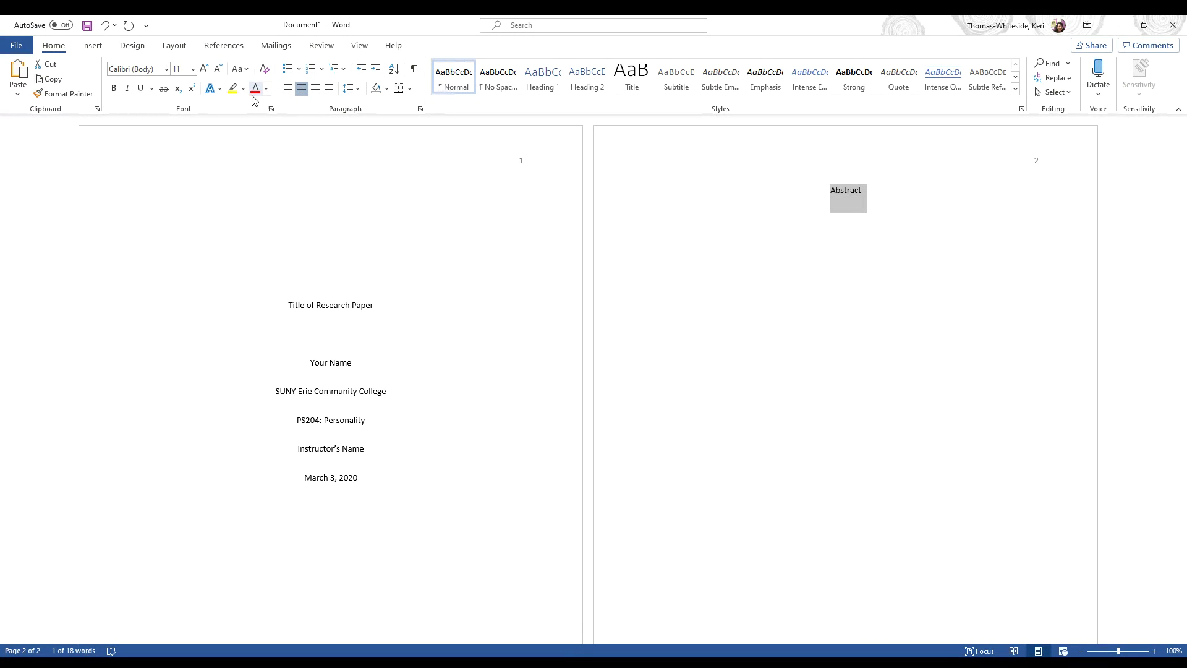
left_click(114, 89)
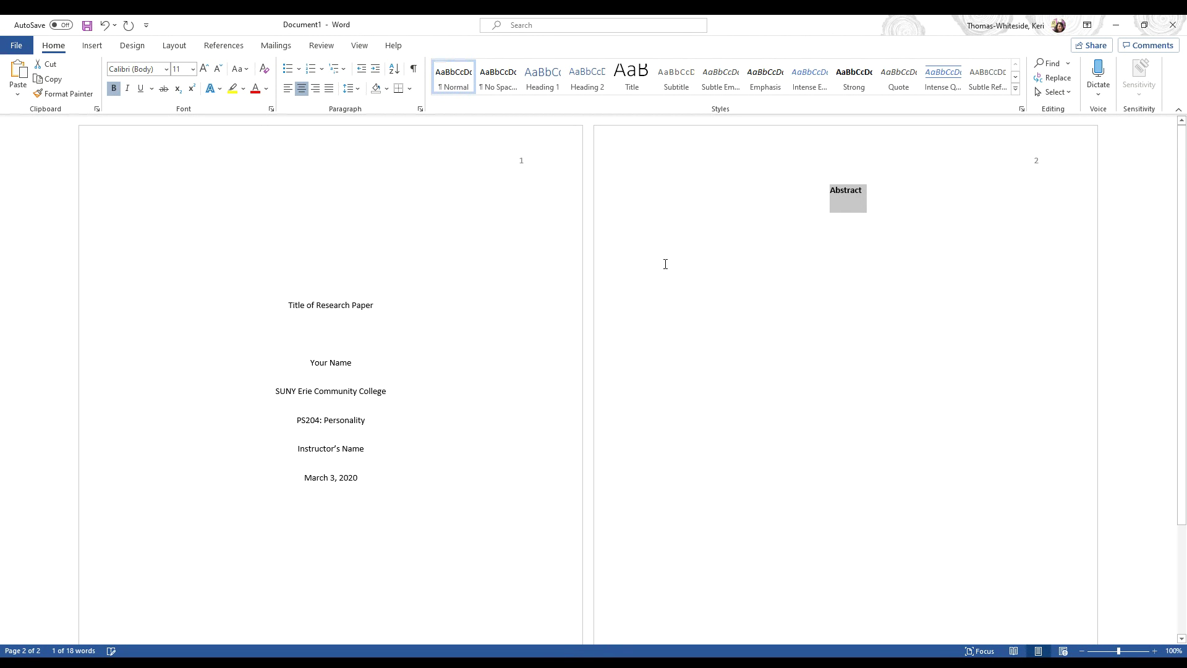
left_click(875, 193)
Leave a blank line below the "Abstract" heading and left-align the line that follows.
key("Return")
key("Return")
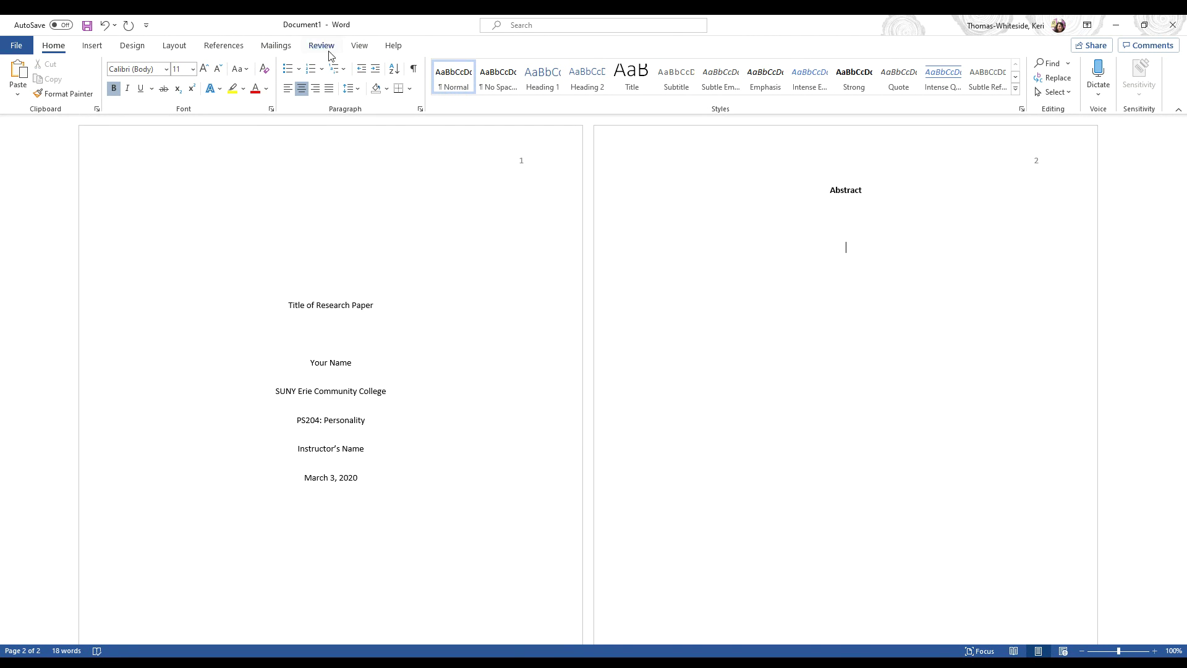
left_click(288, 89)
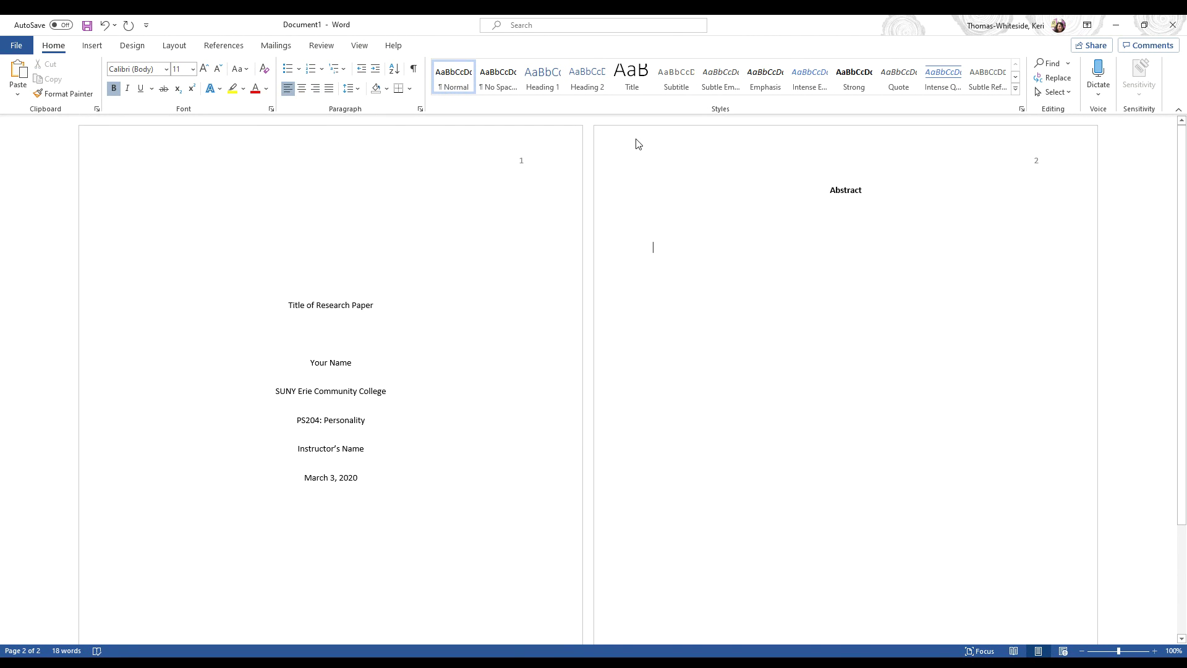
type("Start")
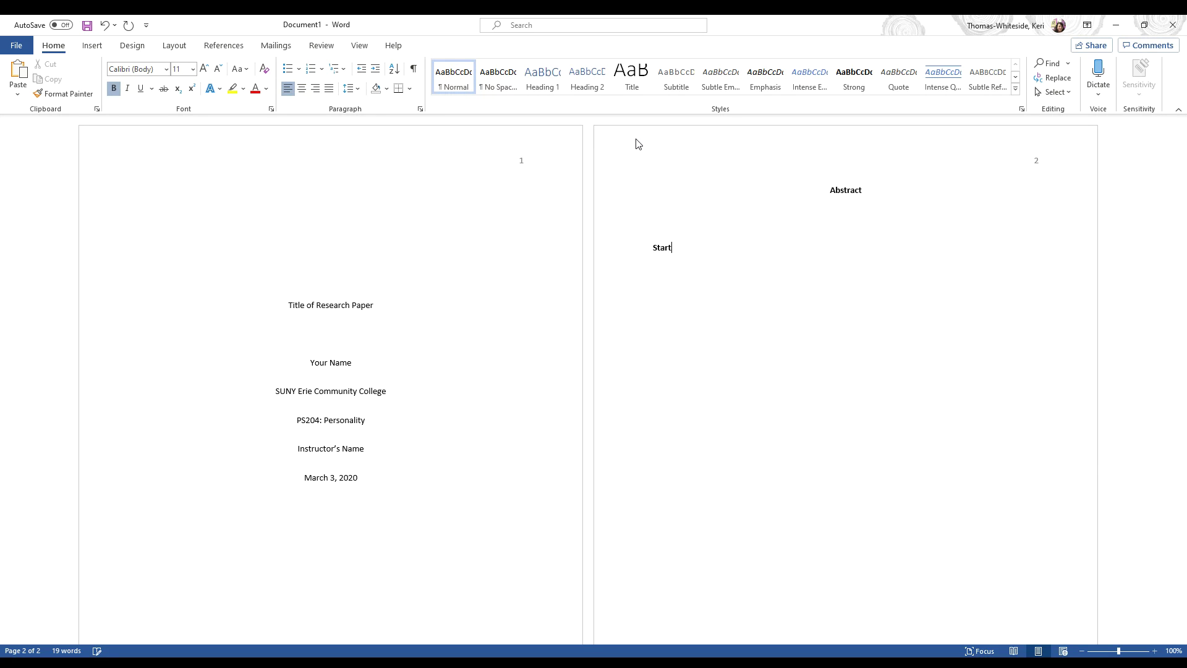
key("BackSpace")
key("BackSpace")
key("BackSpace")
key("BackSpace")
key("BackSpace")
Enter "Start if the abstract" in non-bold text below the heading and insert a page break after it.
left_click(114, 88)
type("Start if the abstract")
key("ctrl+Return")
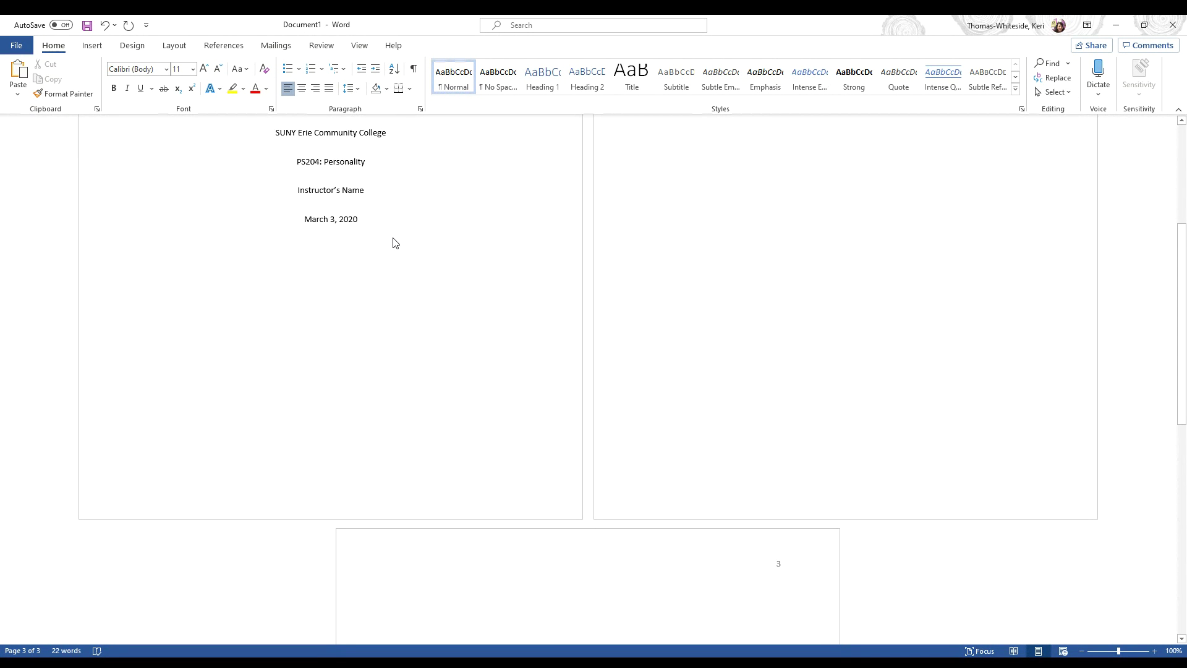
Enter the centered heading "Title of the Research Paper" at the start of page 3 and make it bold.
left_click(302, 90)
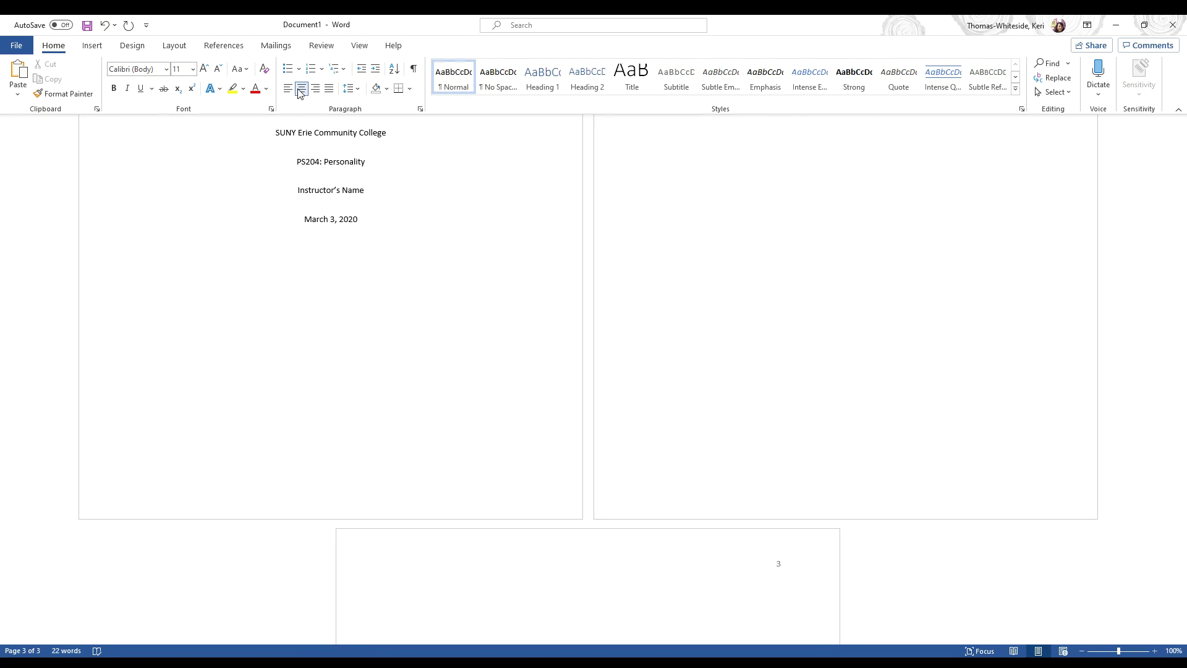
type("Title of the Research Paper")
left_click_drag(662, 592, 533, 590)
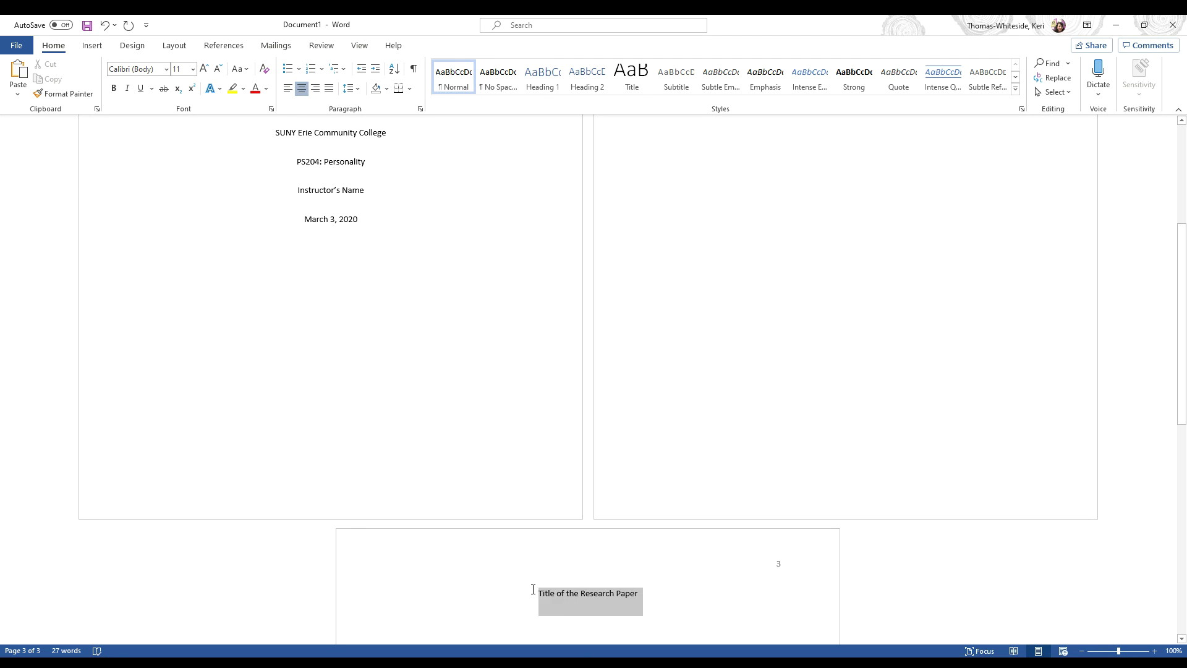
left_click(114, 88)
left_click(667, 587)
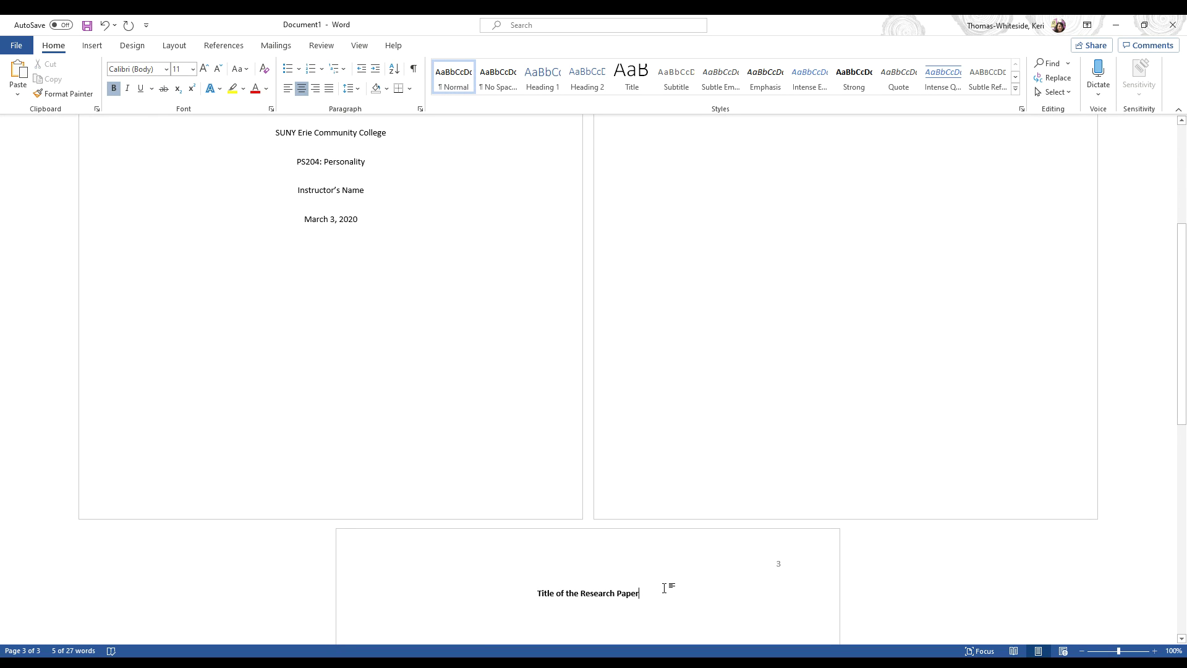
Below the page 3 title, add the left-aligned, non-bold, first-line-indented text "Beginning of the research paper." after one blank line.
key("Return")
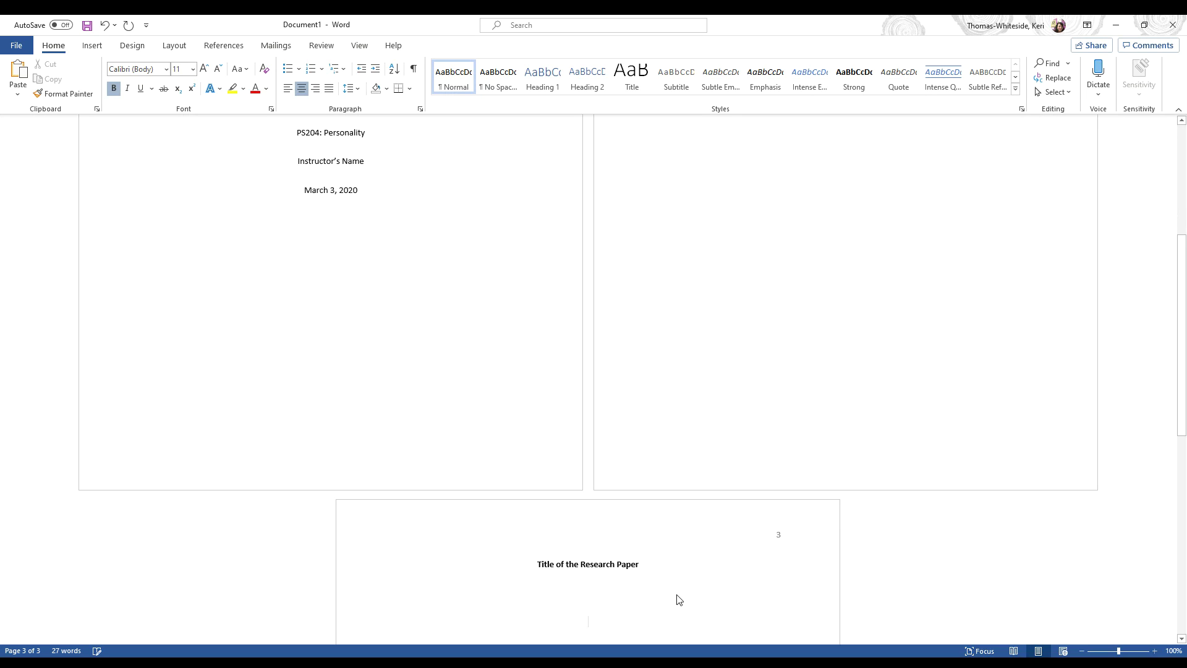
left_click(288, 89)
left_click(114, 88)
type("Beg")
type("nin")
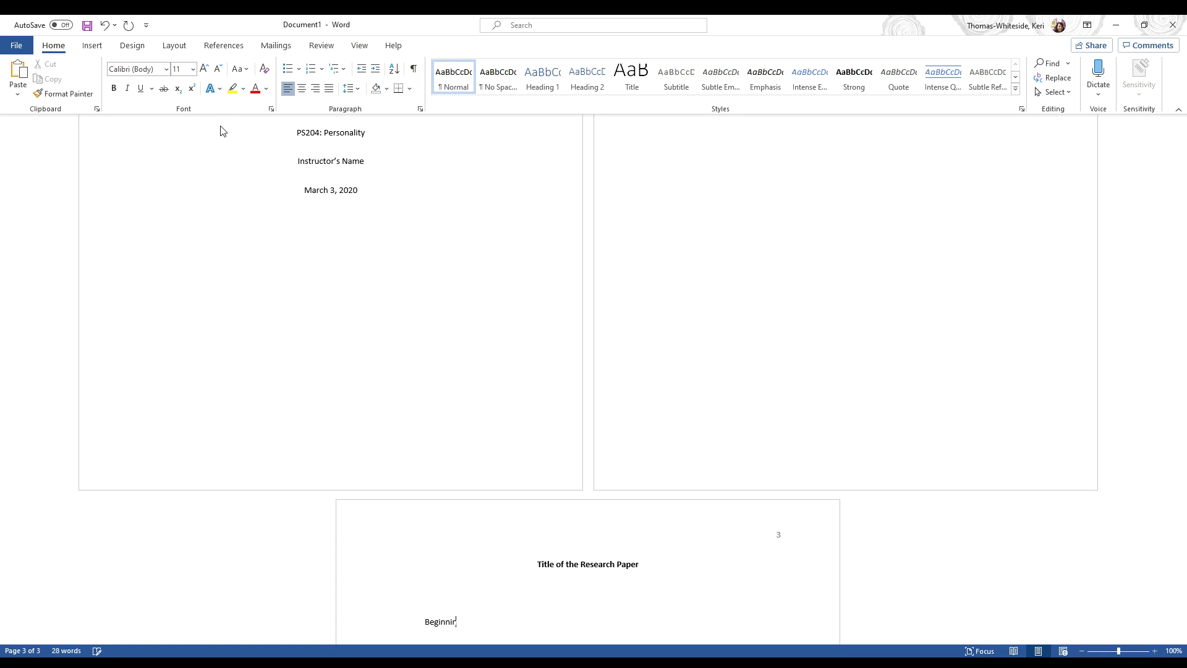
type("g of the research paper.")
Add the left-aligned heading "New Section" two blank lines below the opening paragraph and make it bold.
key("Return")
key("Return")
key("Return")
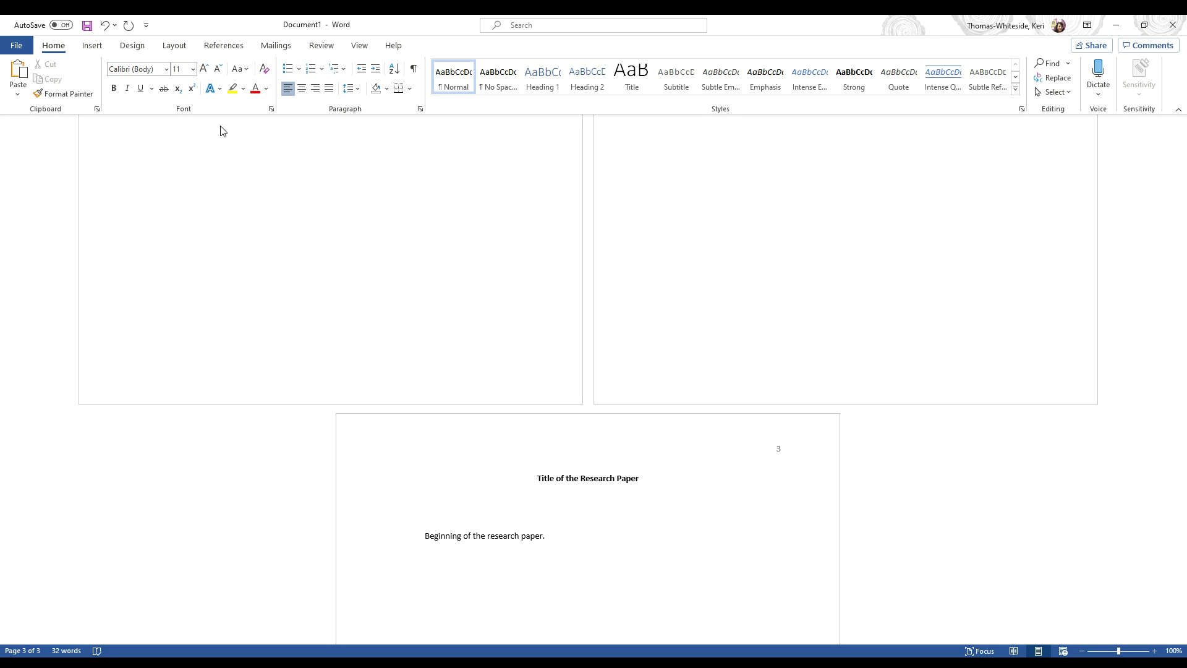
type("New Section")
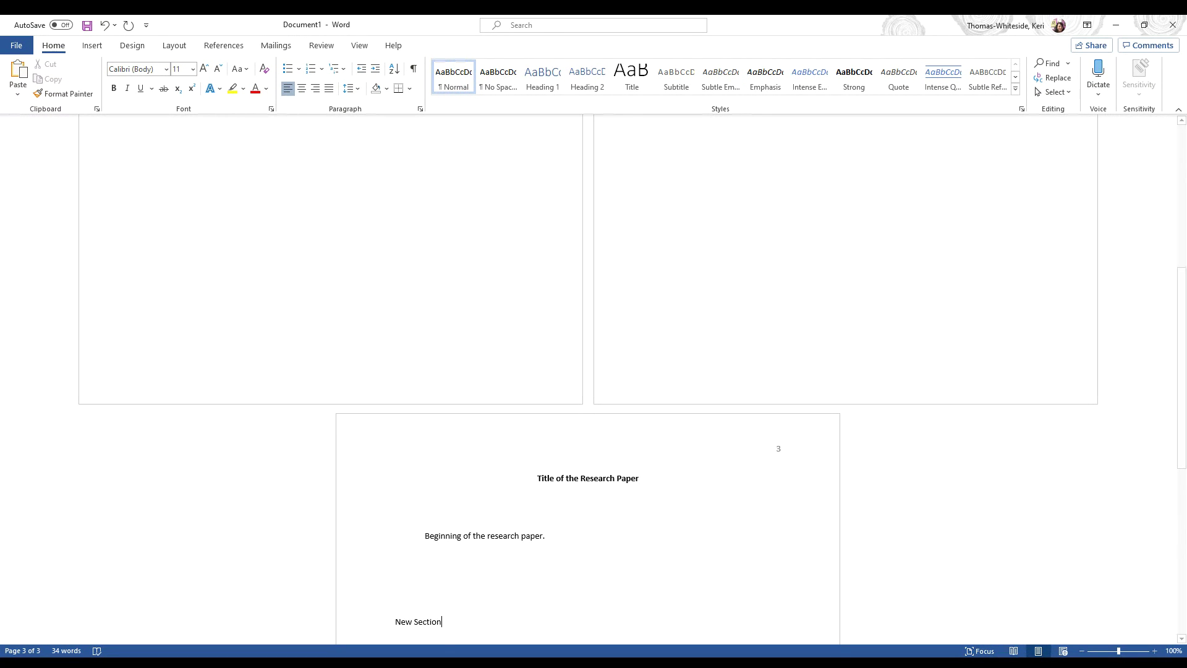
left_click_drag(445, 620, 397, 620)
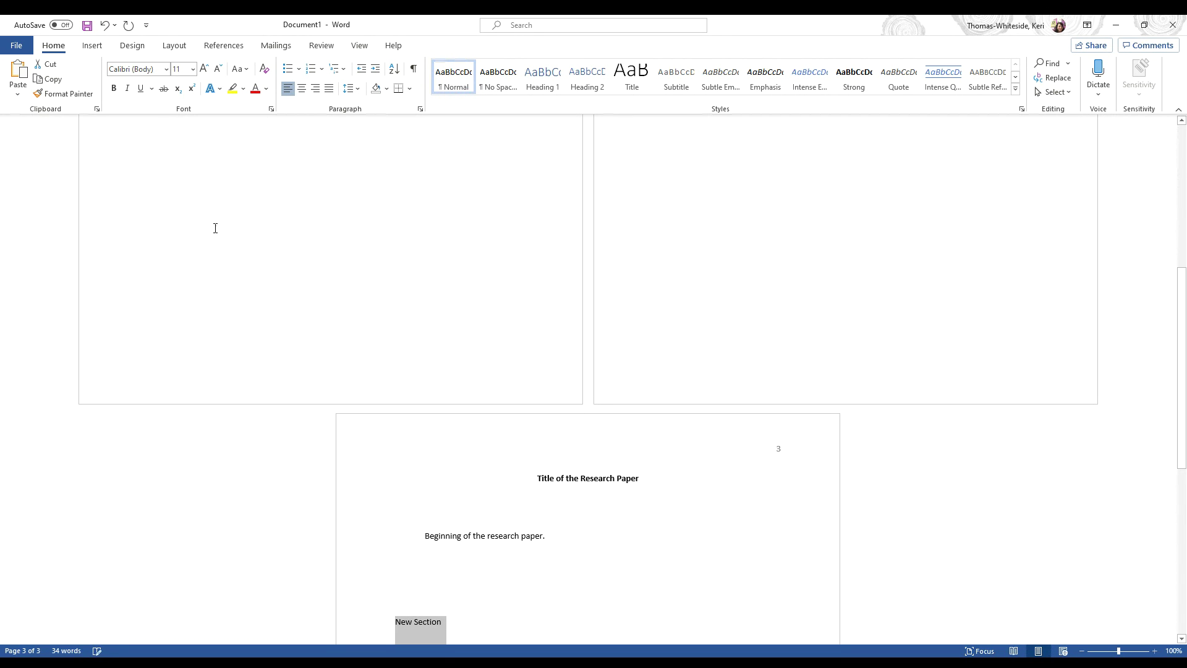
left_click(114, 89)
left_click(465, 622)
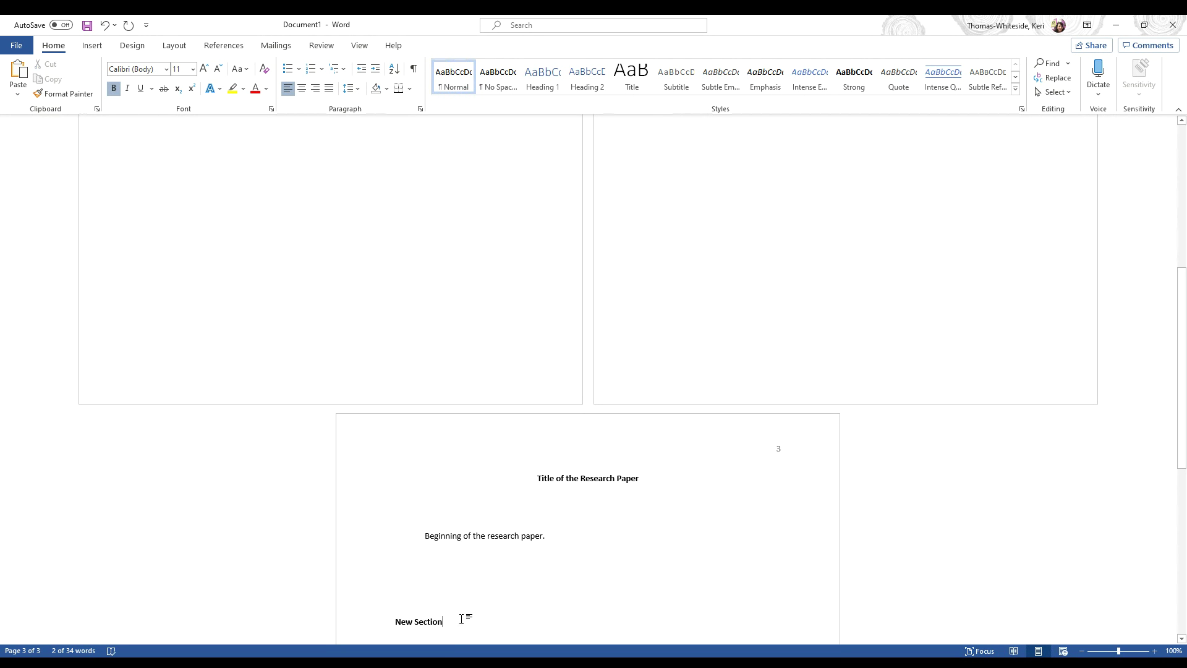
Enter the indented, non-bold text "Start new section" on the line below the "New Section" heading.
key("Return")
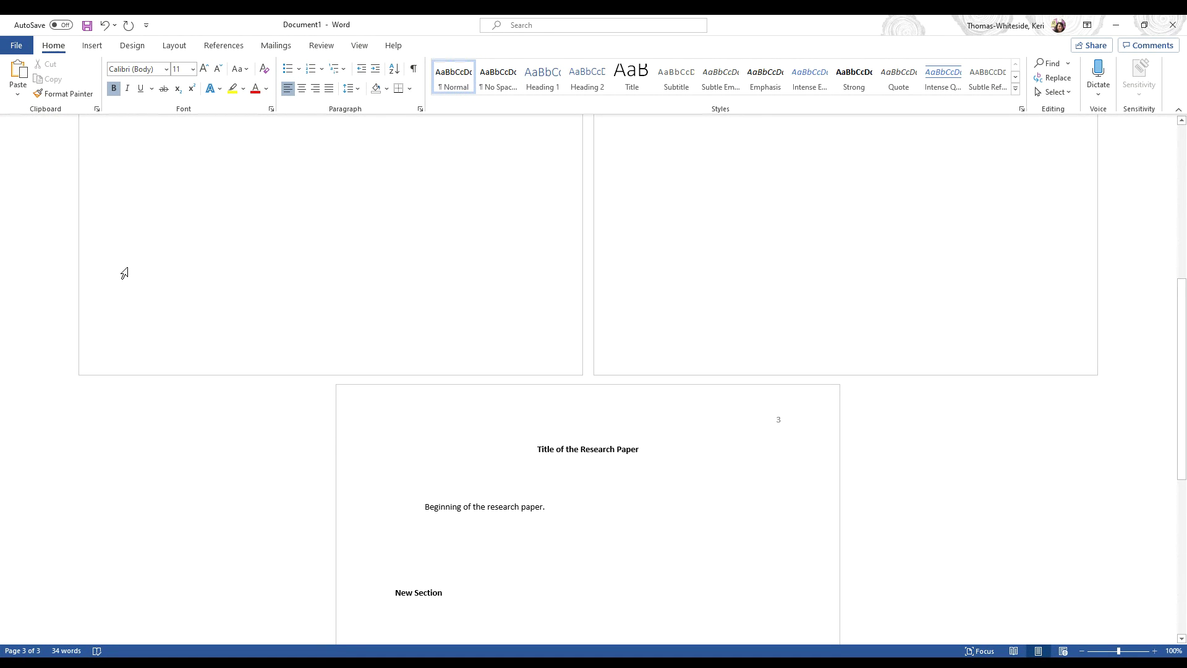
left_click(116, 90)
type("start new s")
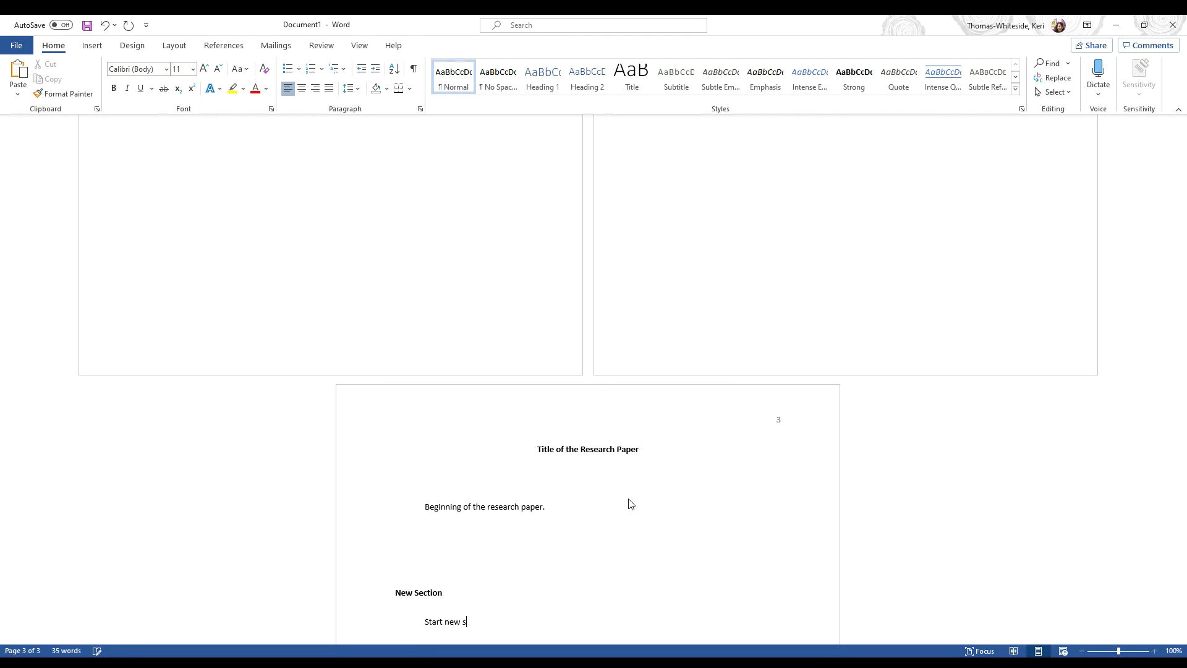
type("ection")
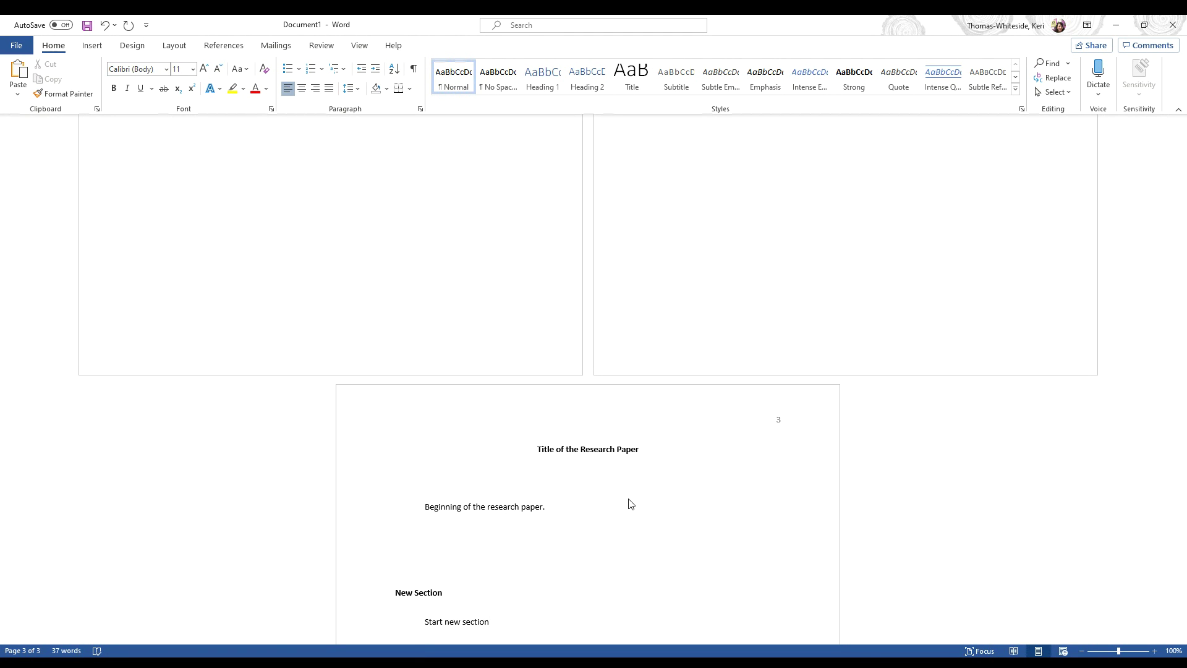